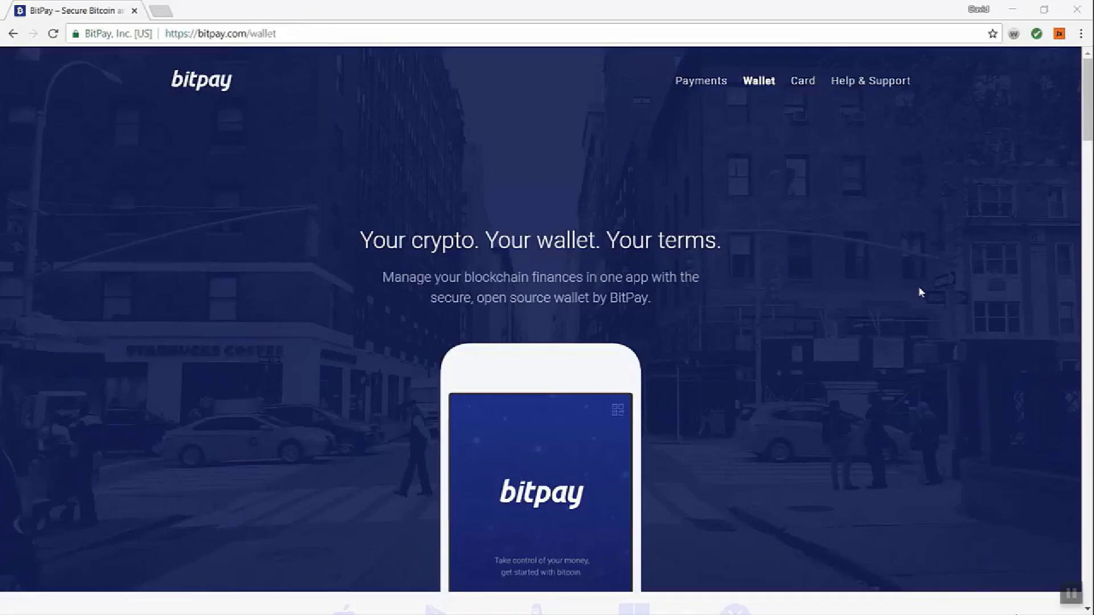
# - Scroll the bitpay.com/wallet page down to the Download Anywhere platform list
pyautogui.moveTo(1088, 95); pyautogui.dragTo(1091, 546)
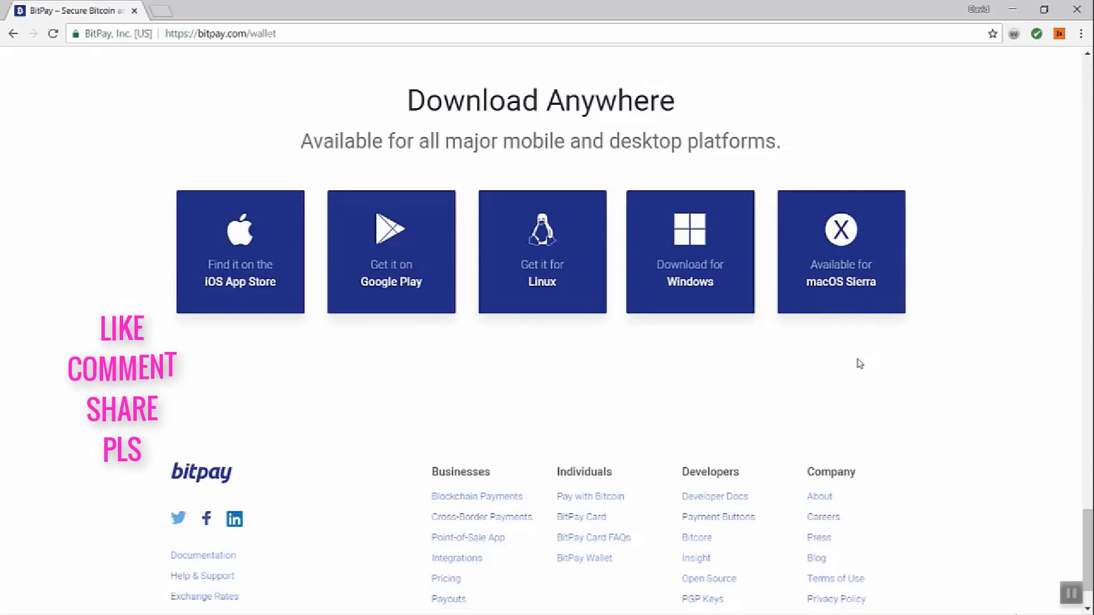
# - Download the Windows installer BitPay.exe from the GitHub v4.3.6 release assets
pyautogui.click(682, 281)
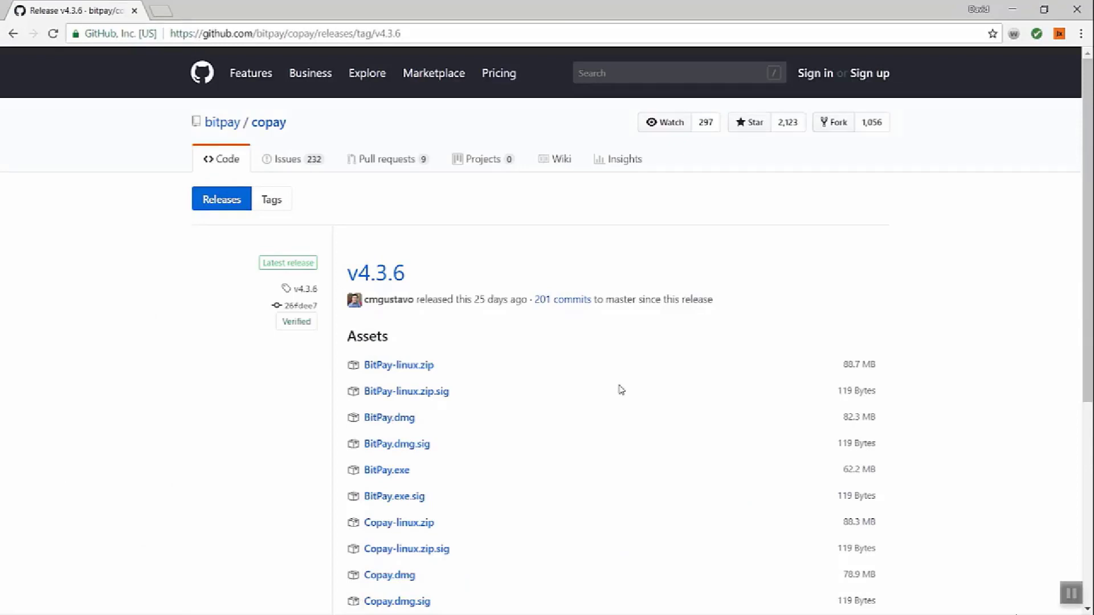
pyautogui.click(402, 475)
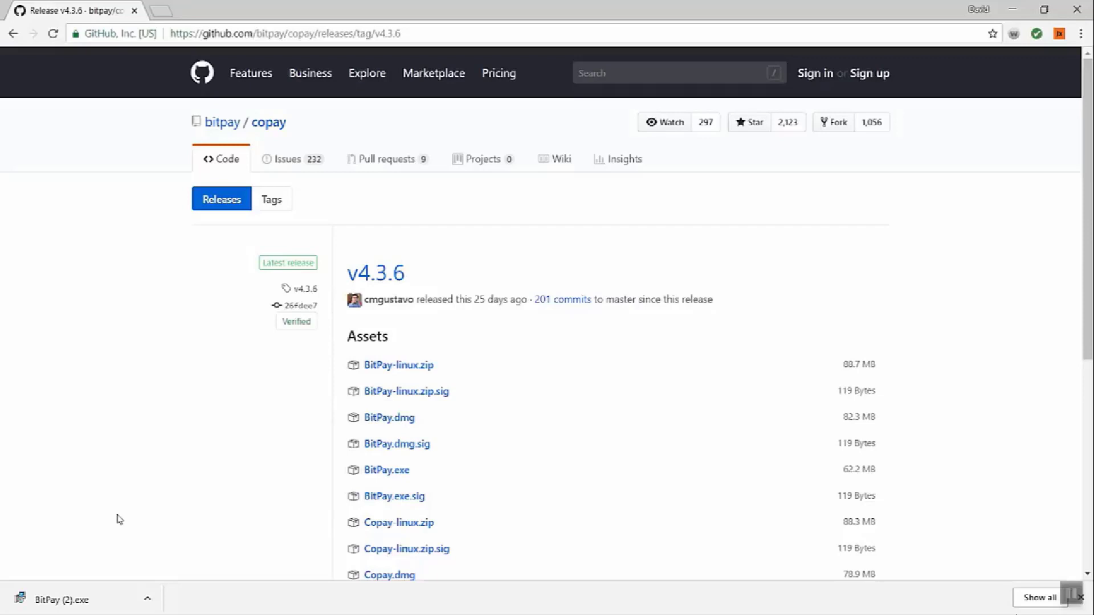
# - Install BitPay in English with the default location and setup tasks
pyautogui.click(107, 605)
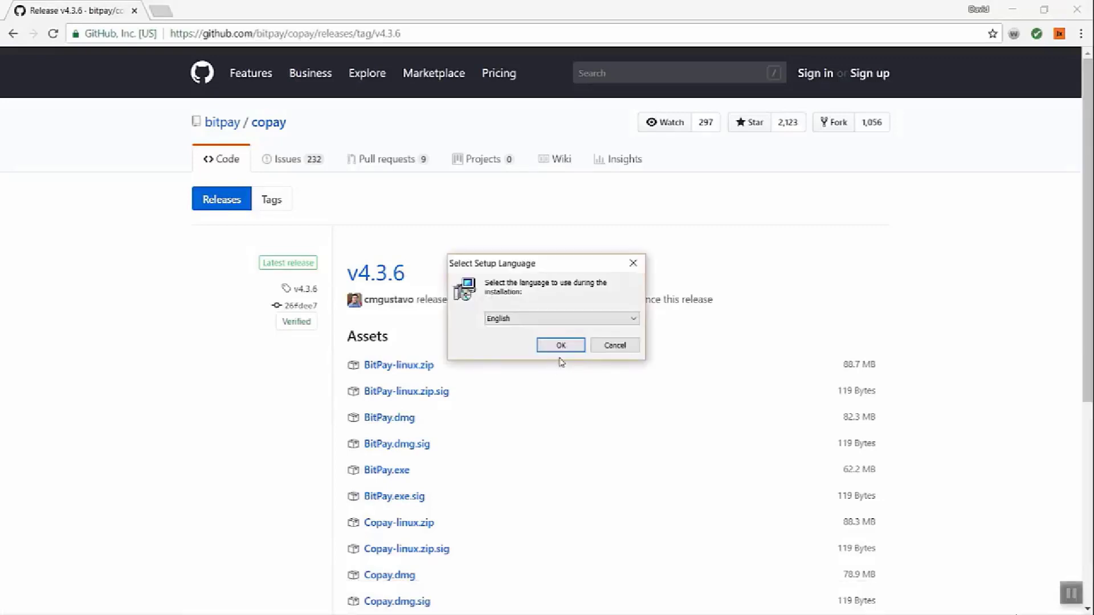
pyautogui.click(561, 349)
pyautogui.click(637, 428)
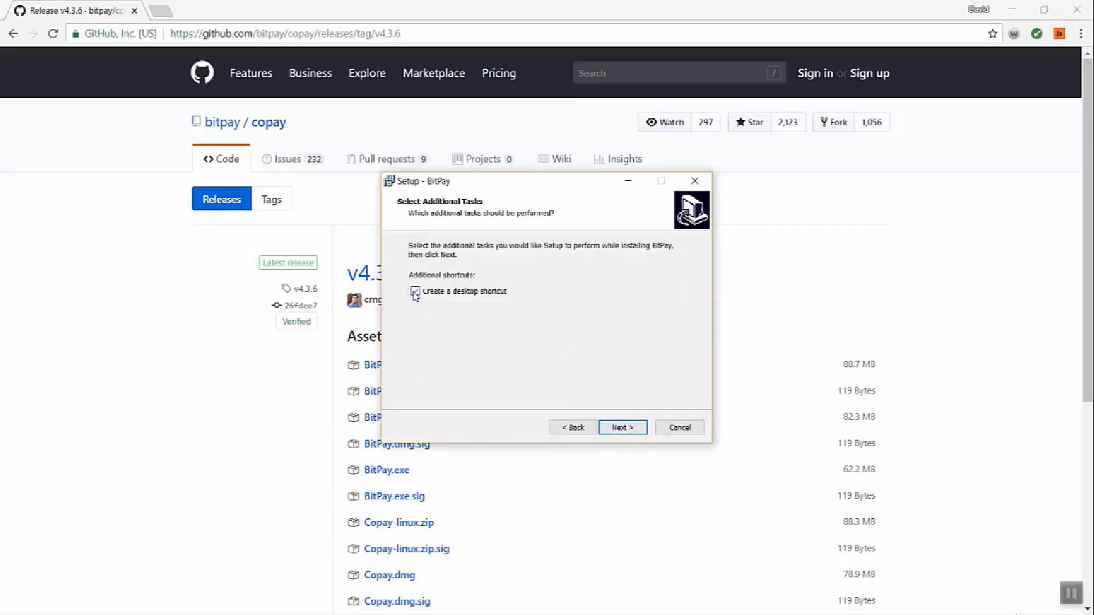
pyautogui.click(627, 429)
pyautogui.click(627, 429)
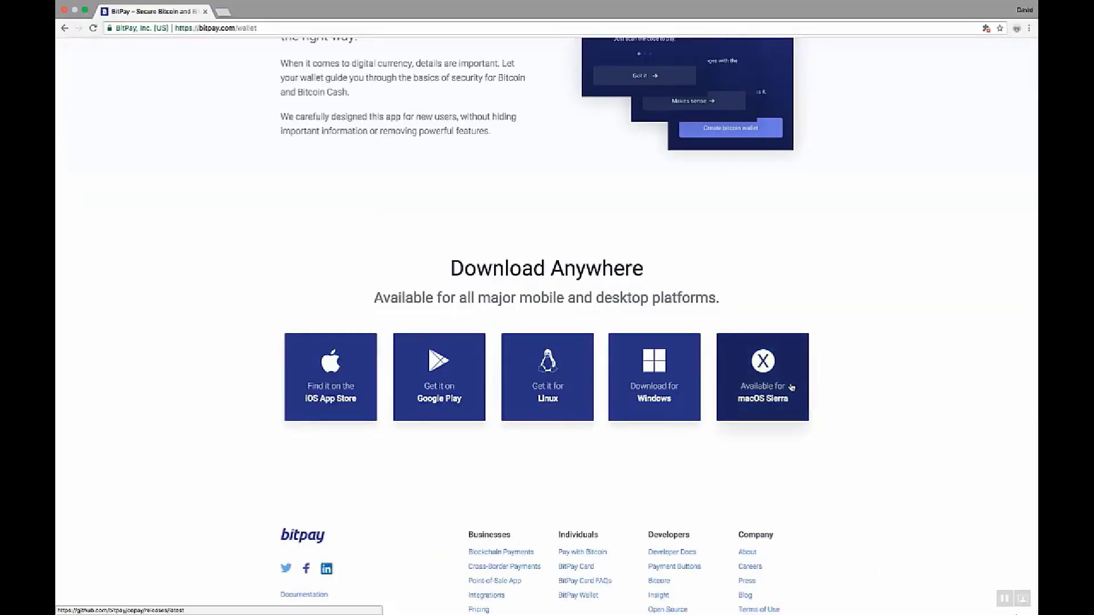
# - Download the macOS disk image BitPay.dmg from the v4.3.6 release assets
pyautogui.click(765, 370)
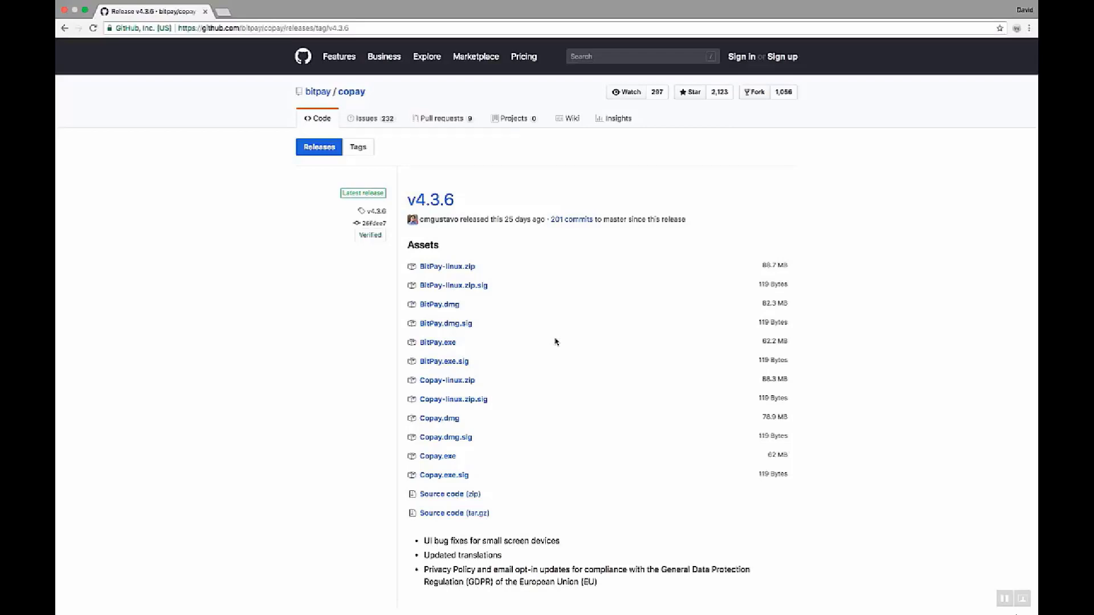
pyautogui.click(447, 306)
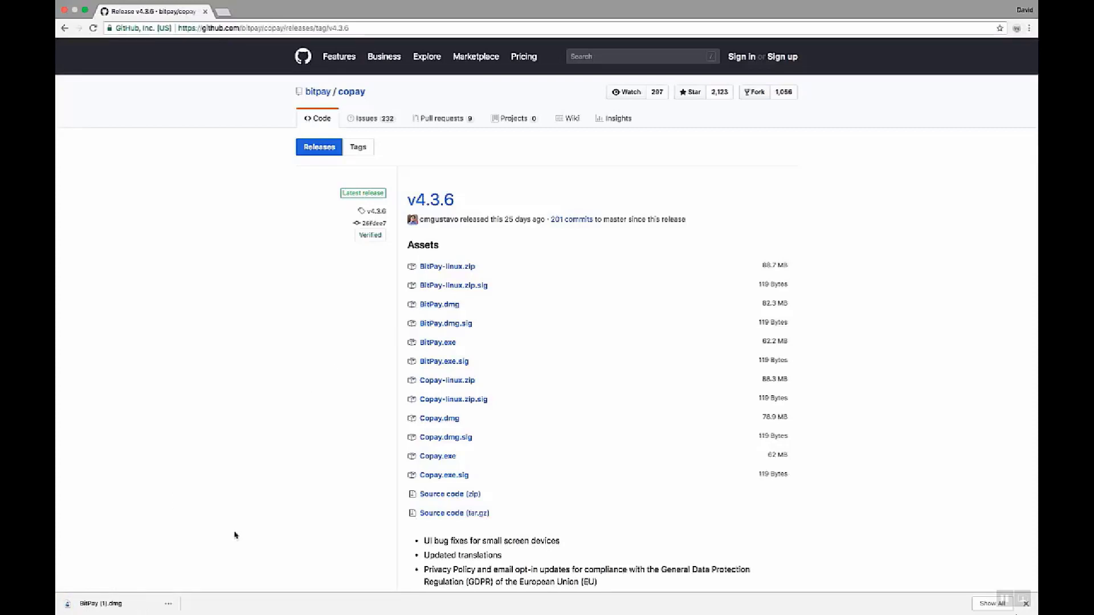
# - Copy BitPay from its disk image into Applications, then launch it, approving the internet-download warning
pyautogui.click(123, 605)
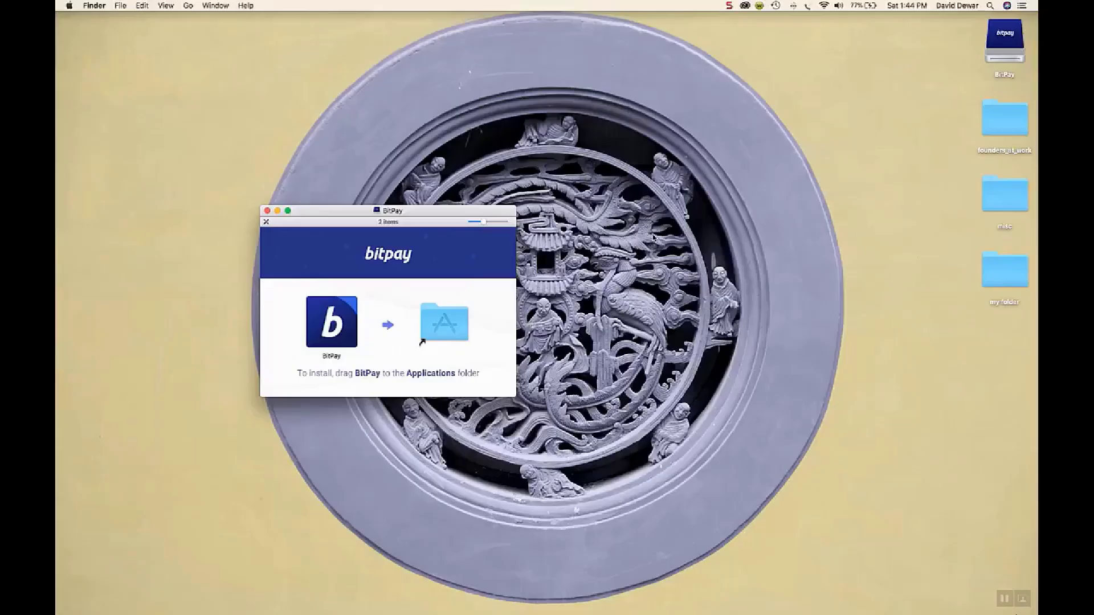
pyautogui.moveTo(323, 316); pyautogui.dragTo(419, 320)
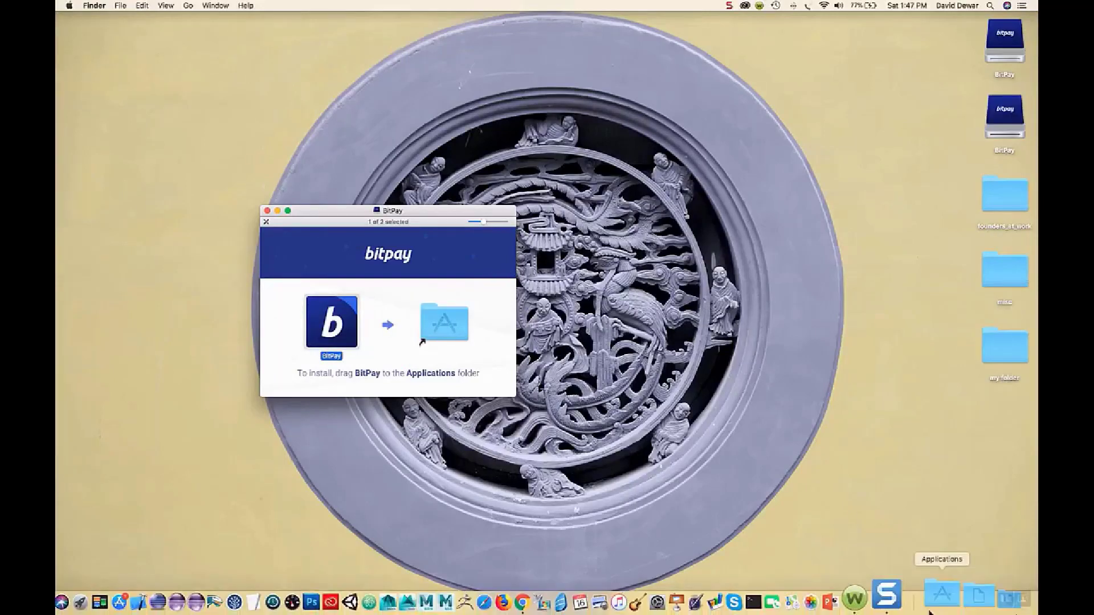
pyautogui.click(934, 601)
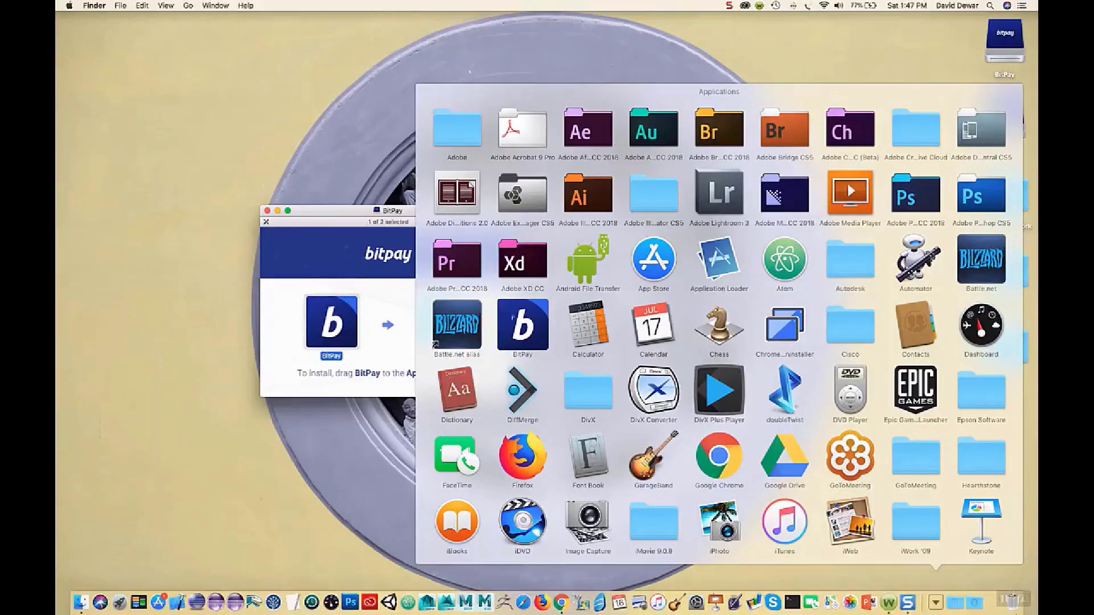
pyautogui.click(520, 323)
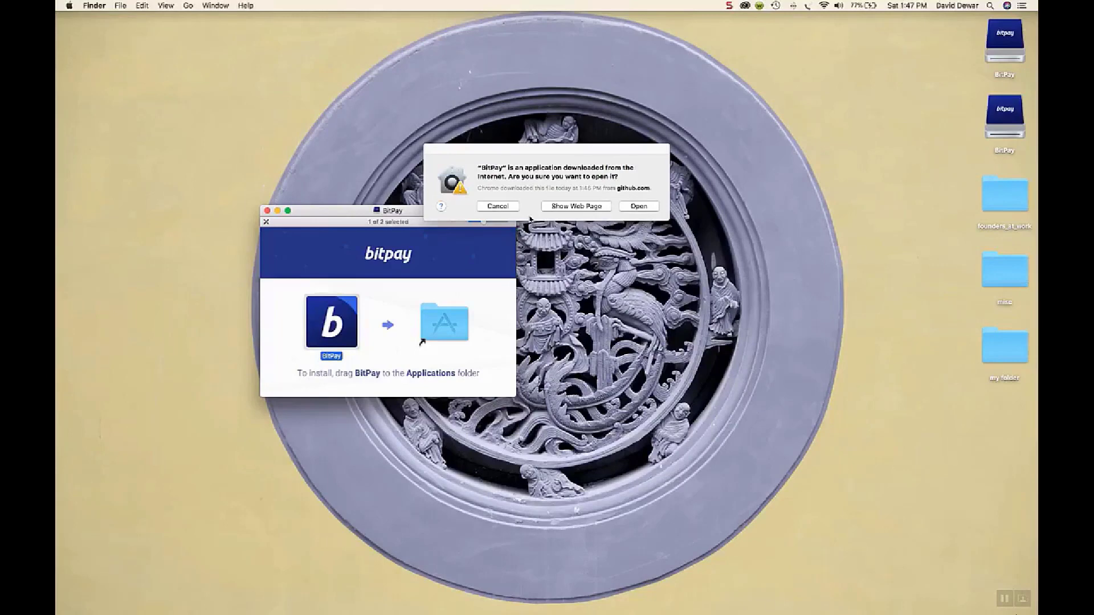
pyautogui.click(637, 207)
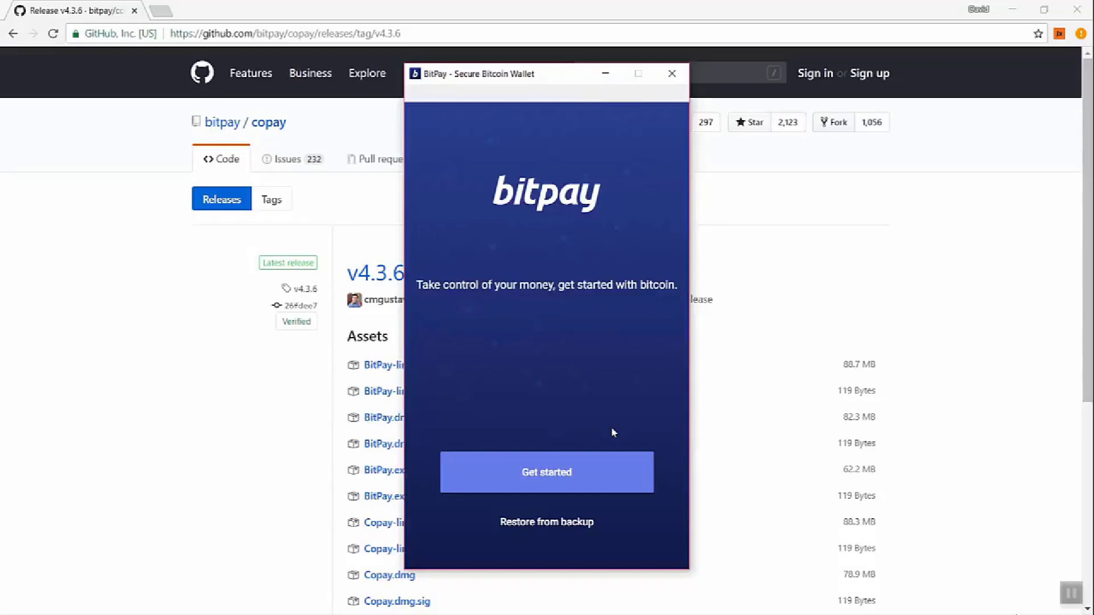
# - Go past the Get started, Got it and Makes sense intro screens
pyautogui.click(598, 473)
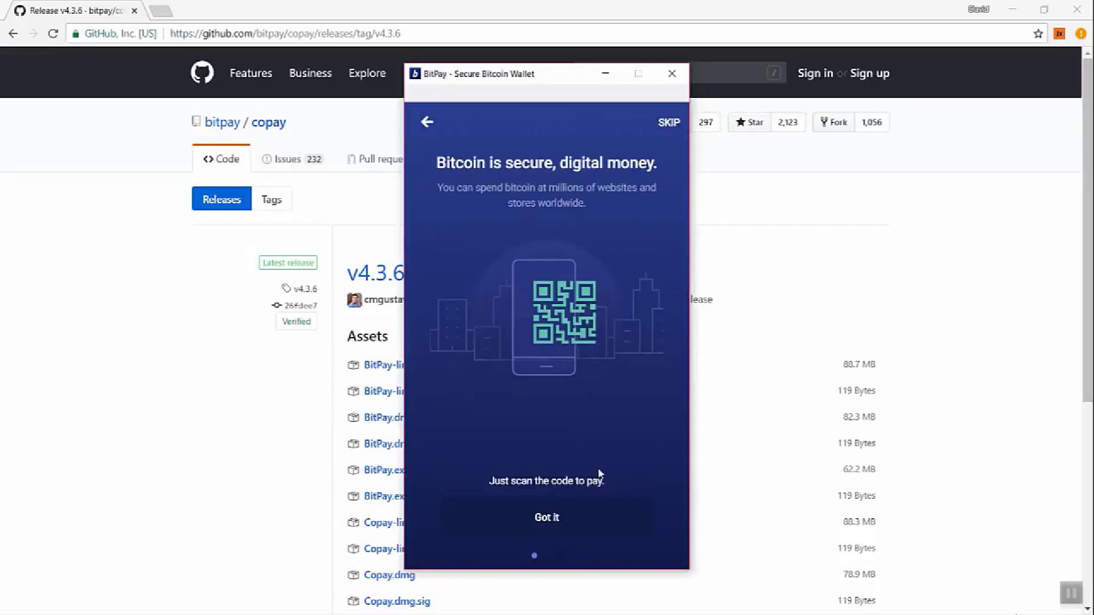
pyautogui.click(545, 520)
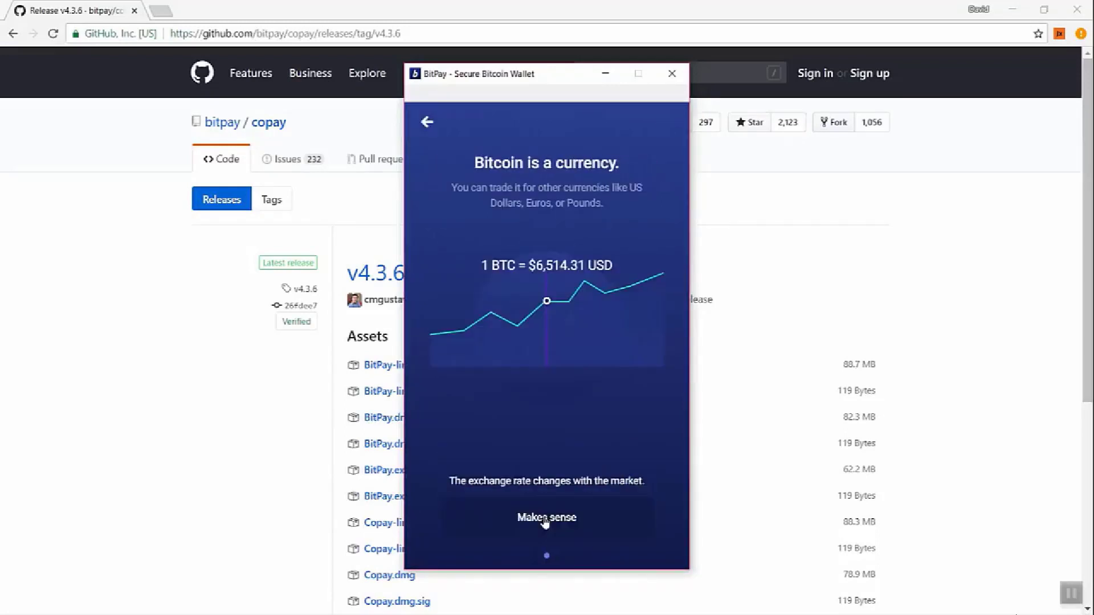
pyautogui.click(545, 521)
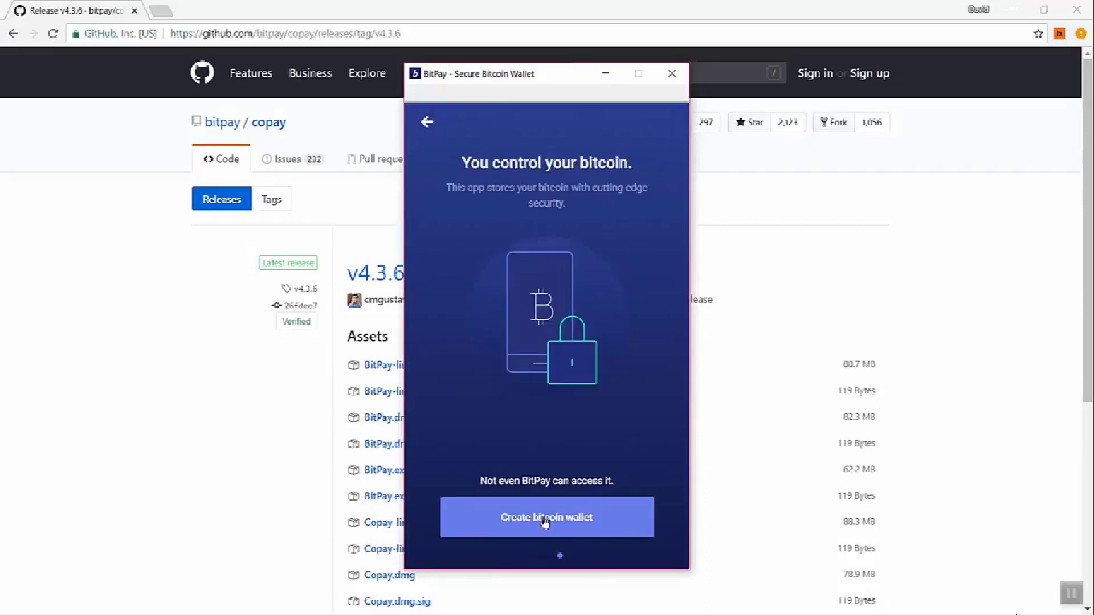
# - Create a new bitcoin wallet, pasting and confirming its encryption password
pyautogui.click(545, 521)
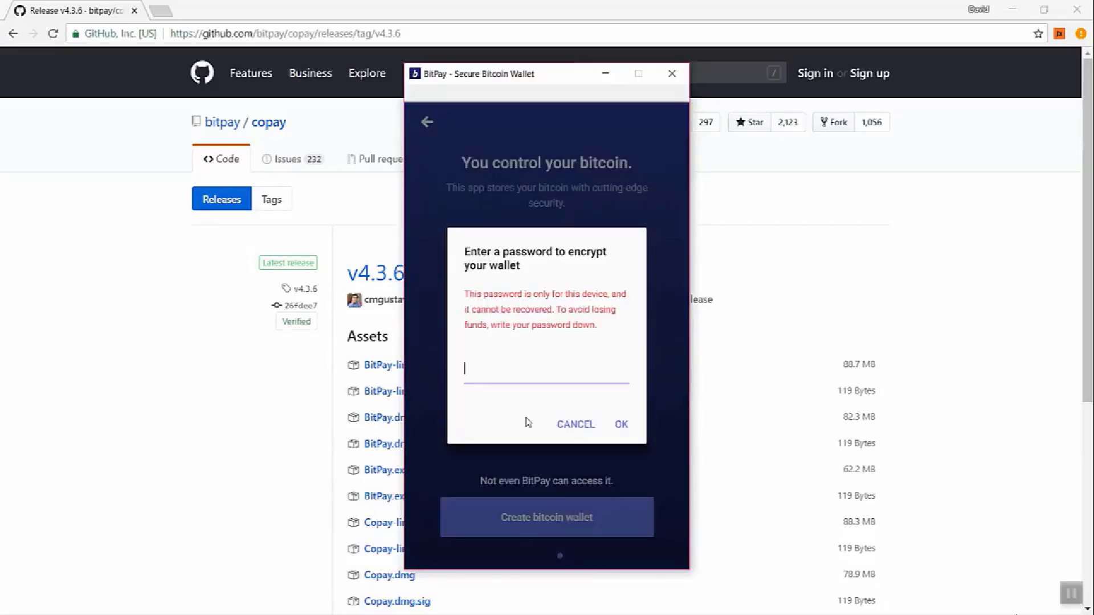
pyautogui.hotkey('ctrl', 'v')
pyautogui.press('Return')
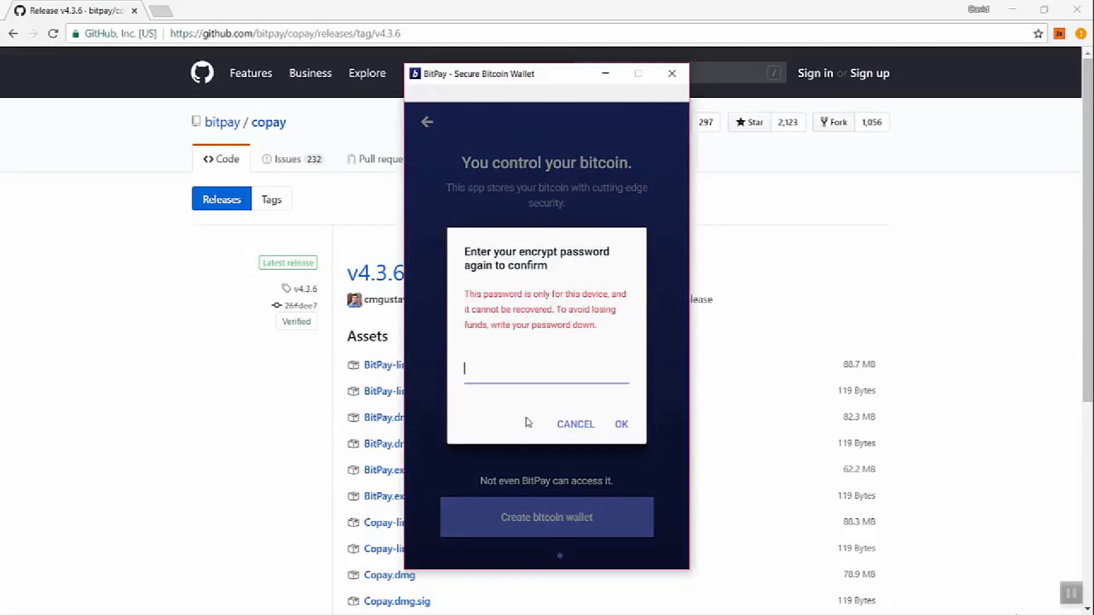
pyautogui.hotkey('ctrl', 'v')
pyautogui.click(621, 424)
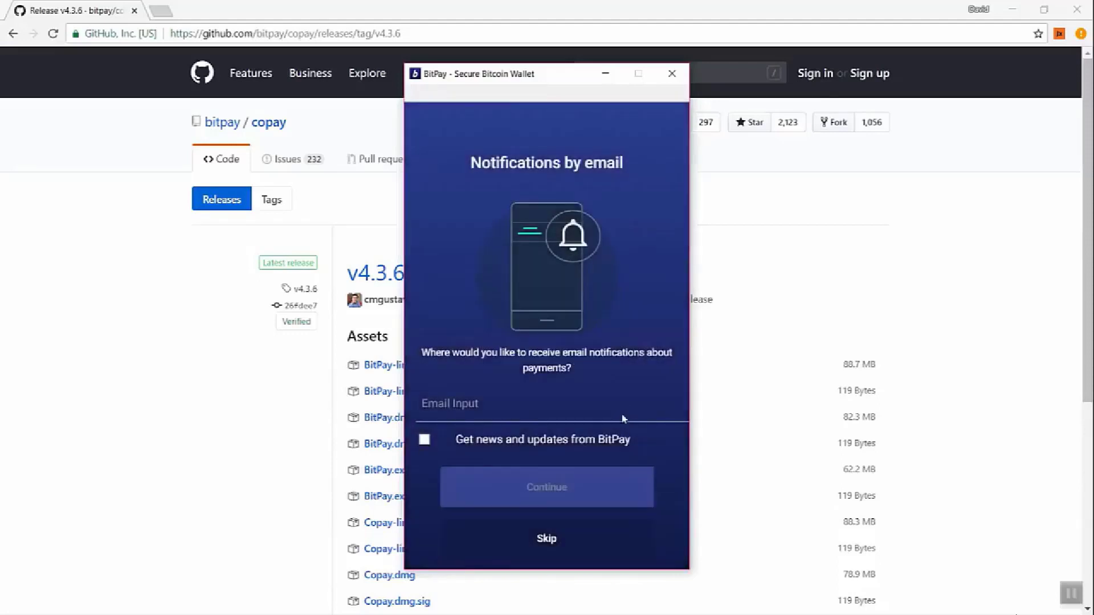
# - Enter the notification e-mail address, fixing a stray character, and submit it
pyautogui.click(460, 404)
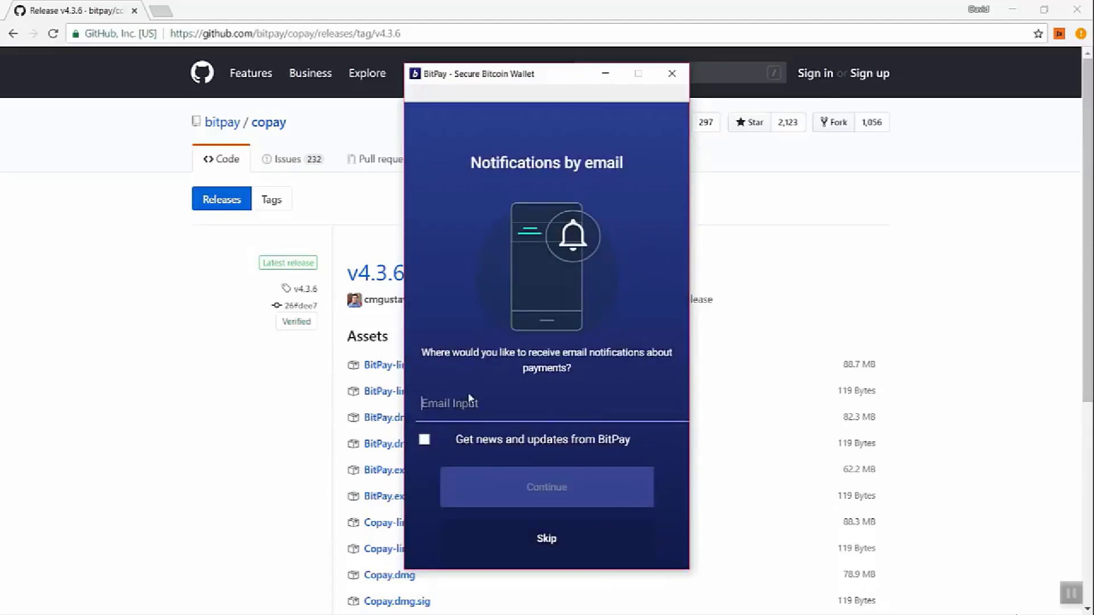
pyautogui.write('david.')
pyautogui.press('BackSpace')
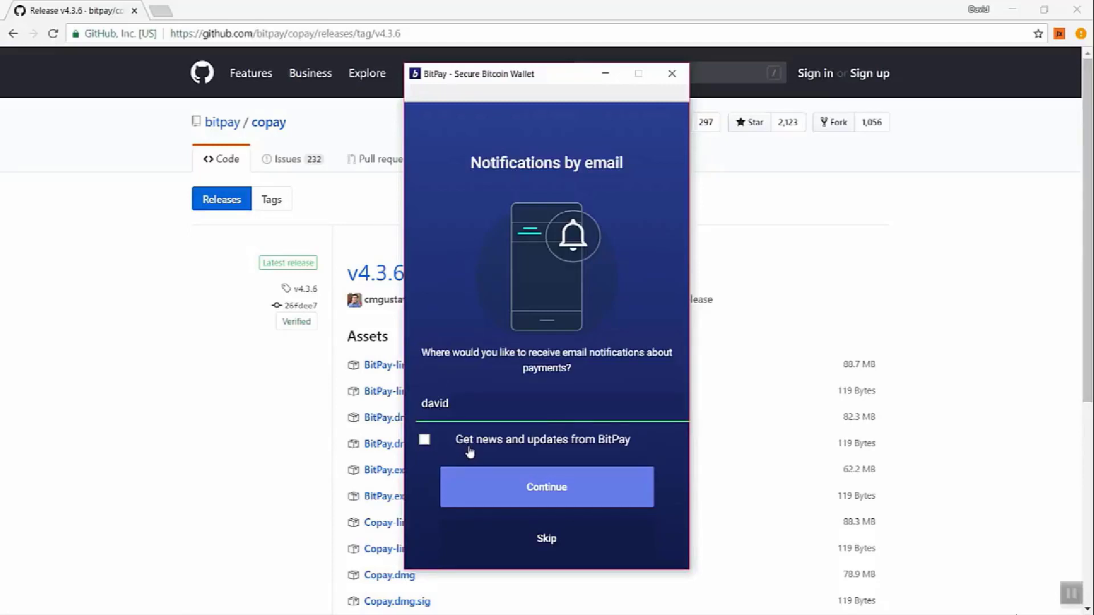
pyautogui.click(552, 493)
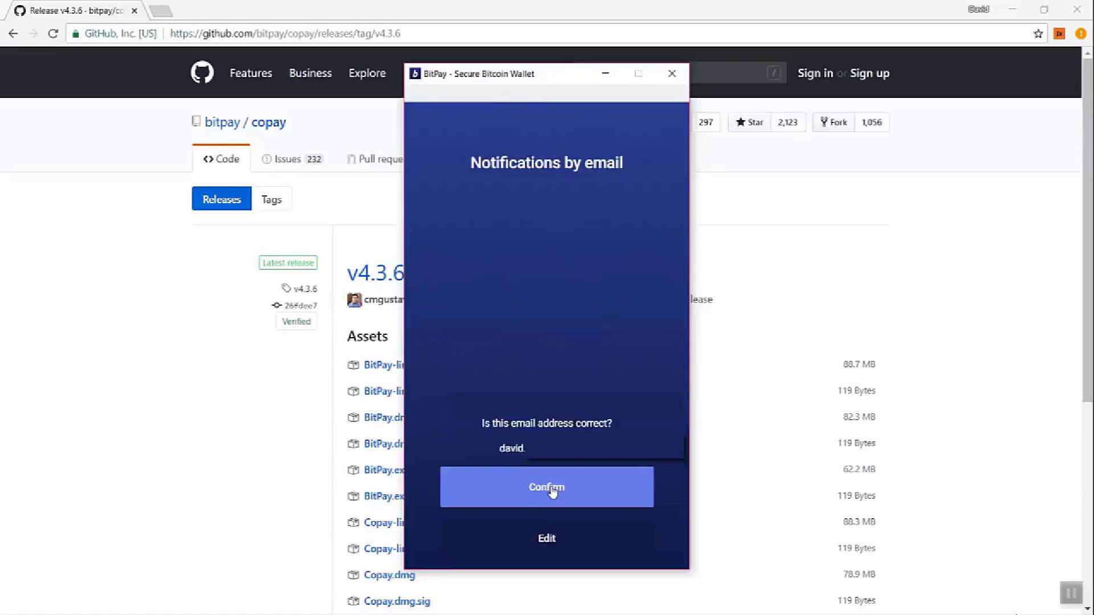
# - Confirm the notification e-mail, start the wallet backup, and acknowledge the 'Are you being watched?' screen
pyautogui.click(550, 491)
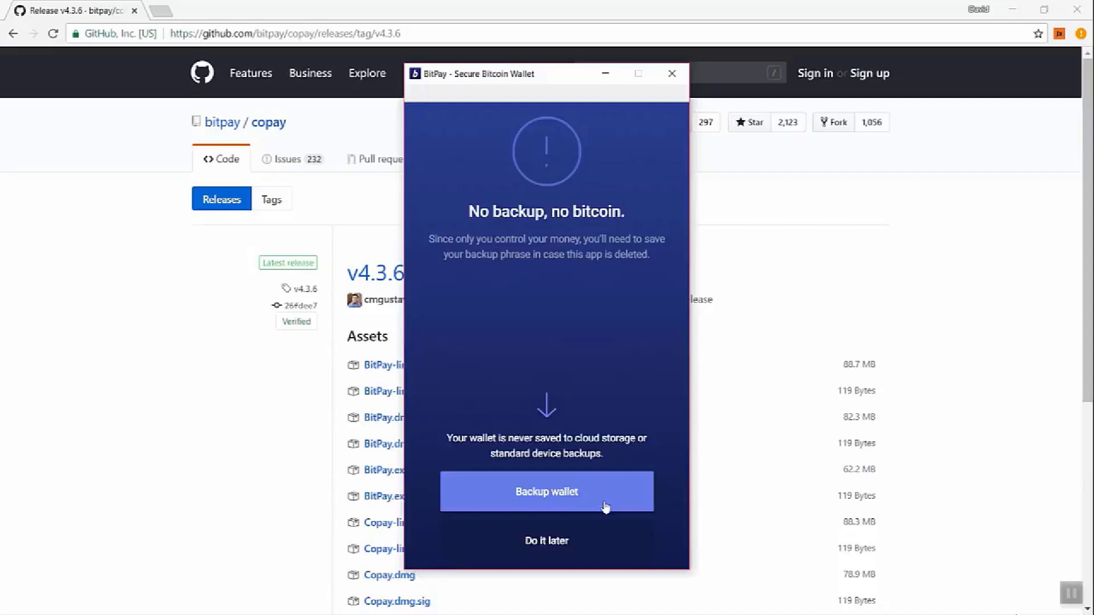
pyautogui.click(606, 508)
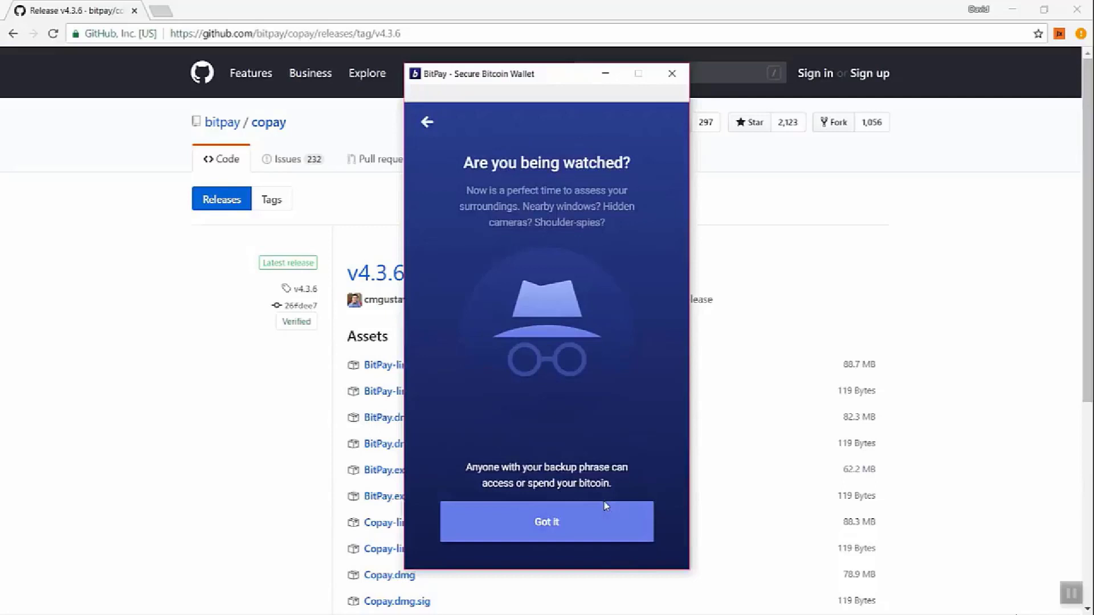
pyautogui.click(566, 519)
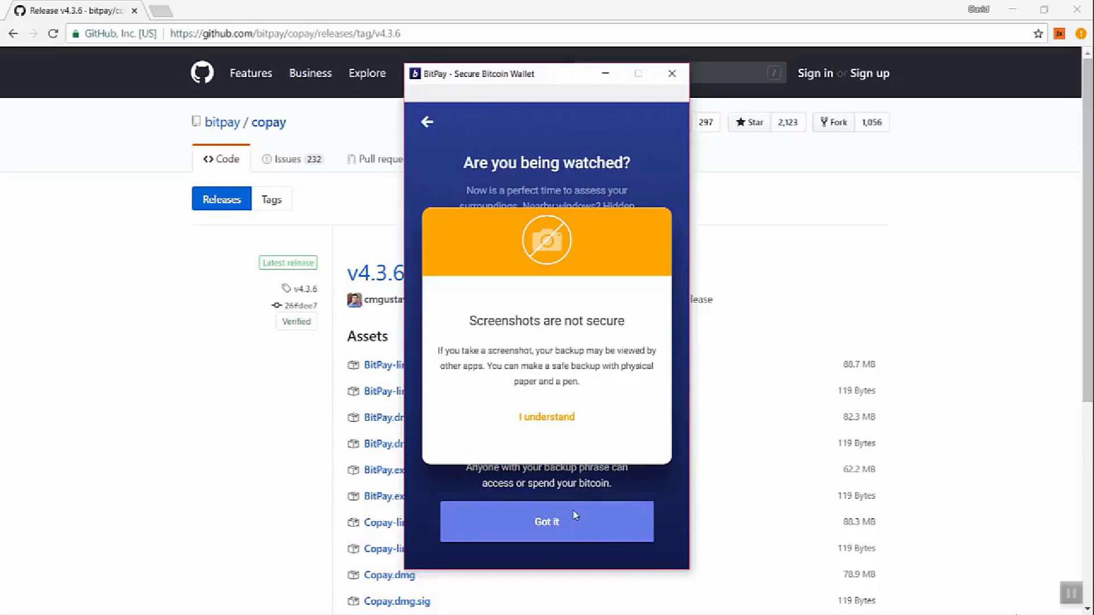
# - Accept the screenshot warning, set the encryption password, and reveal and acknowledge the 12-word phrase
pyautogui.click(547, 419)
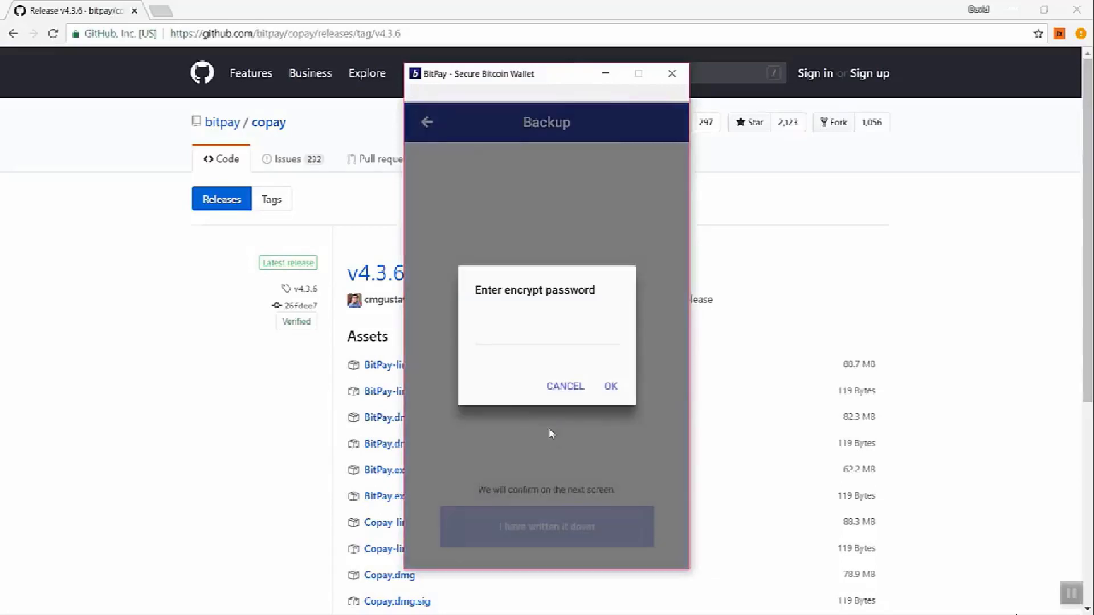
pyautogui.click(501, 339)
pyautogui.write('•••••••••••')
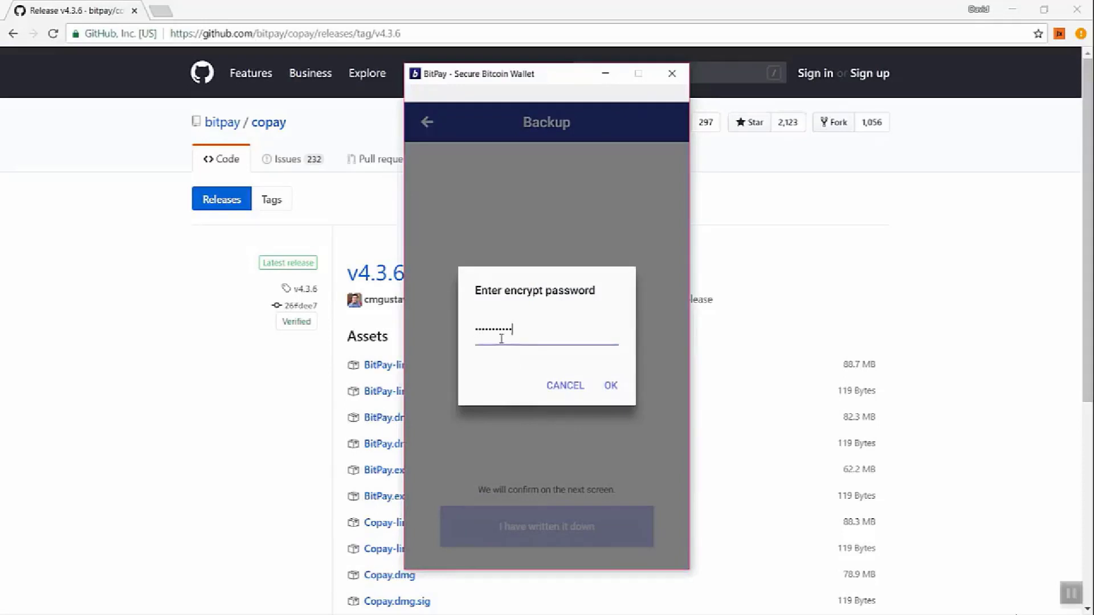
pyautogui.click(608, 385)
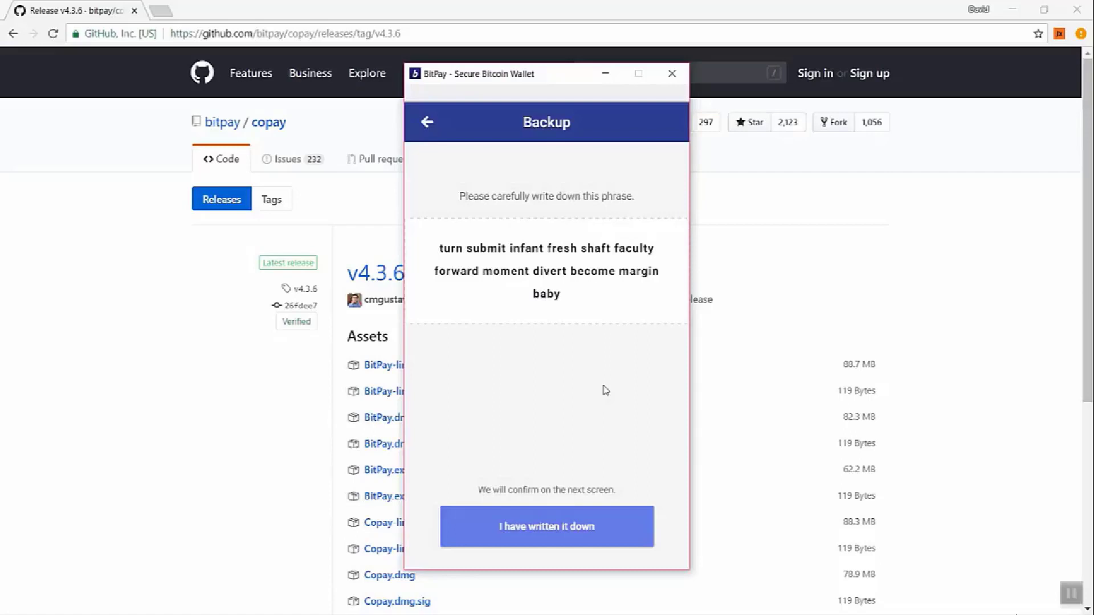
pyautogui.click(563, 531)
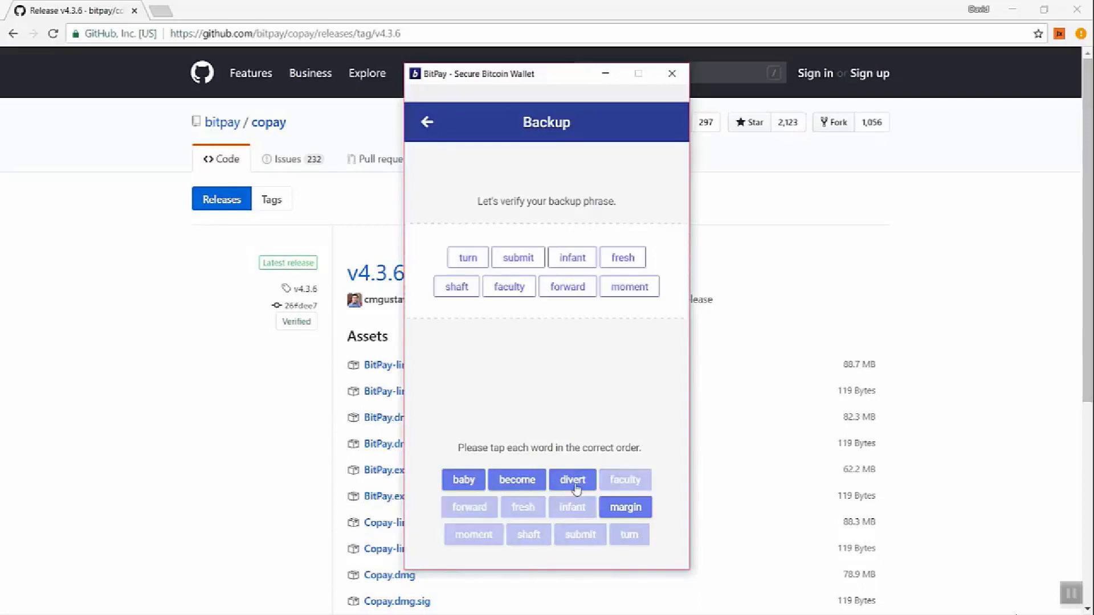
# - Tap the recovery words in their correct order and confirm the phrase
pyautogui.click(574, 487)
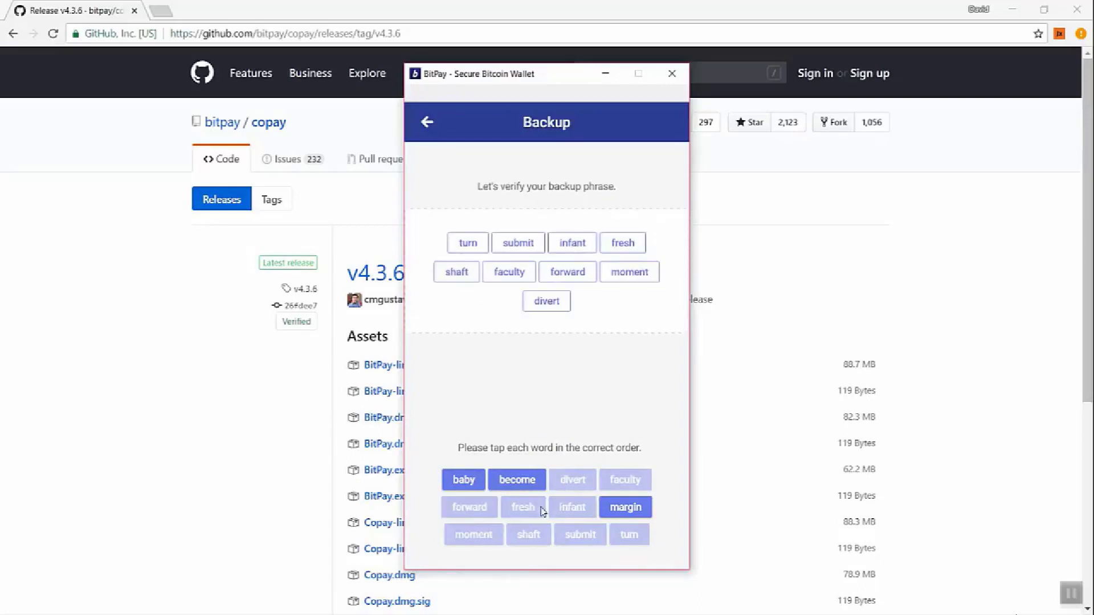
pyautogui.click(519, 482)
pyautogui.click(625, 507)
pyautogui.click(463, 481)
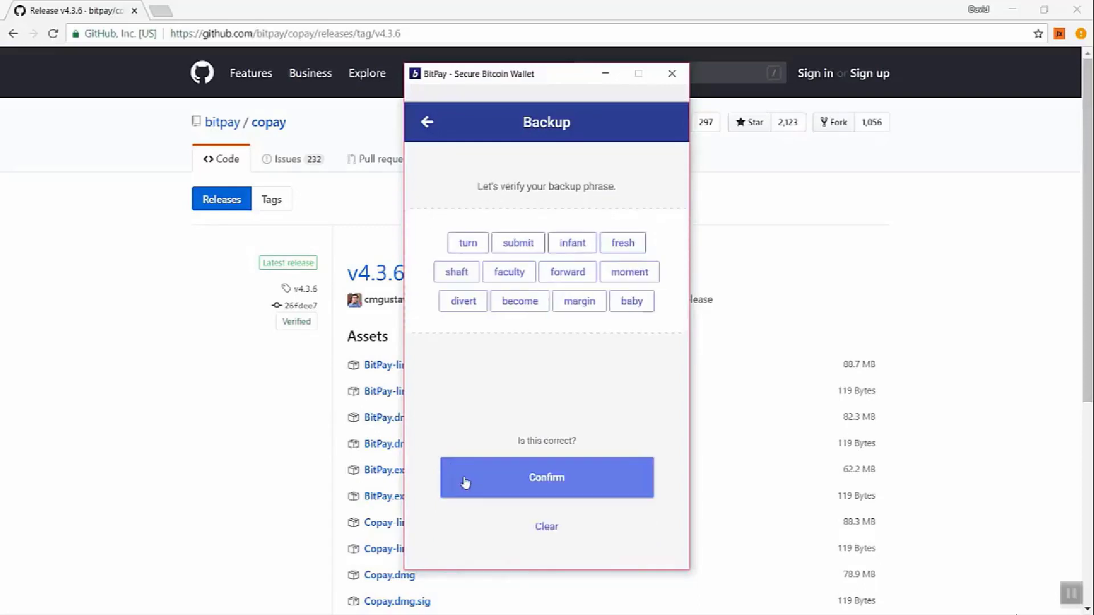
pyautogui.click(510, 478)
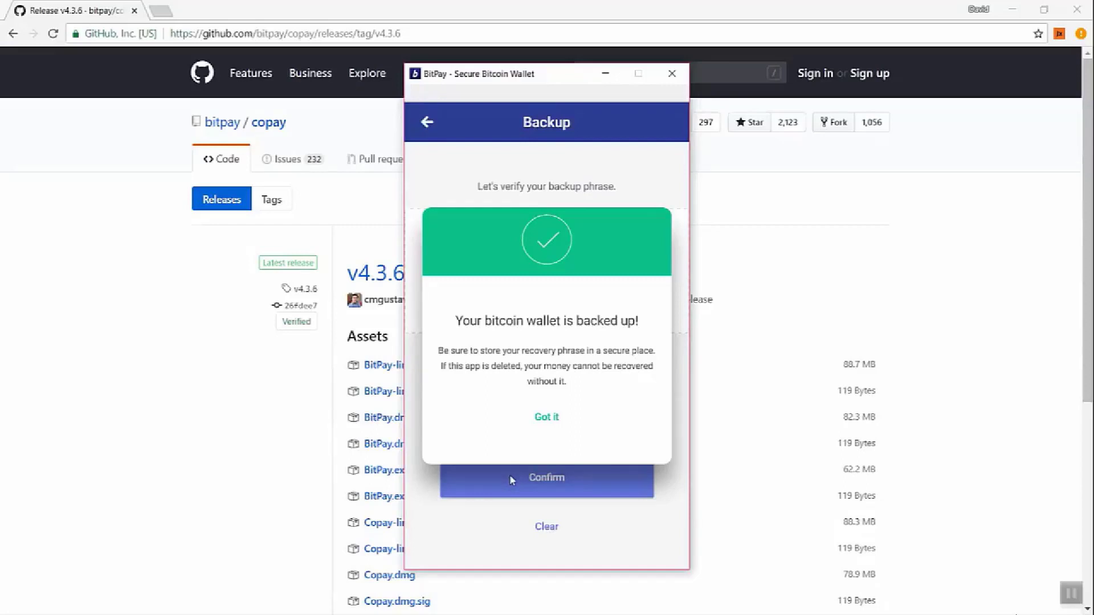
# - Acknowledge the backup notice, accept all three review statements and the Terms of Use, and finish setup
pyautogui.click(546, 417)
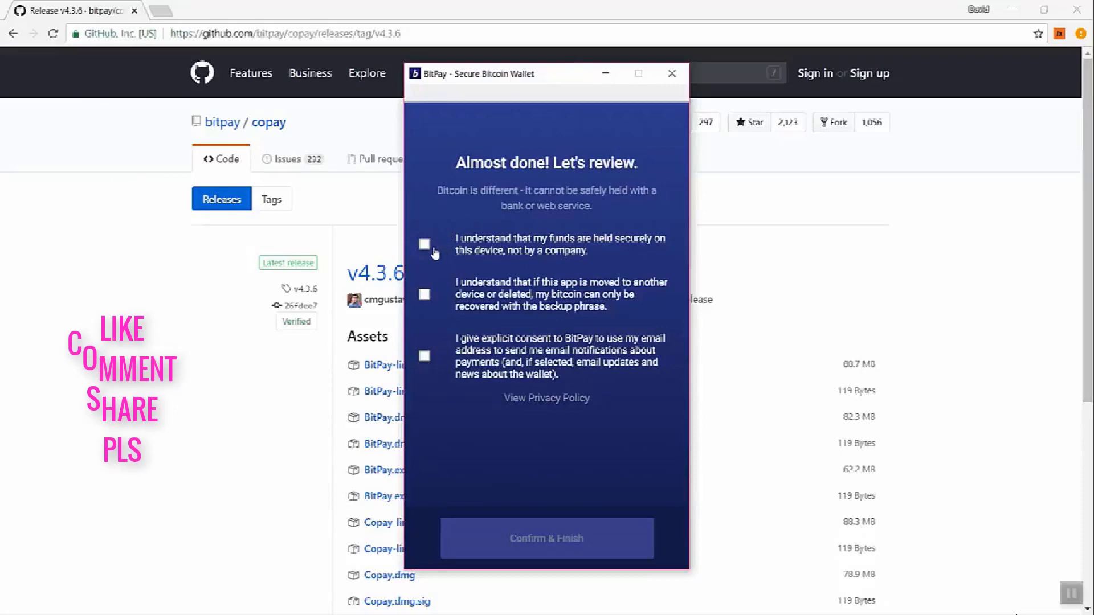
pyautogui.click(424, 247)
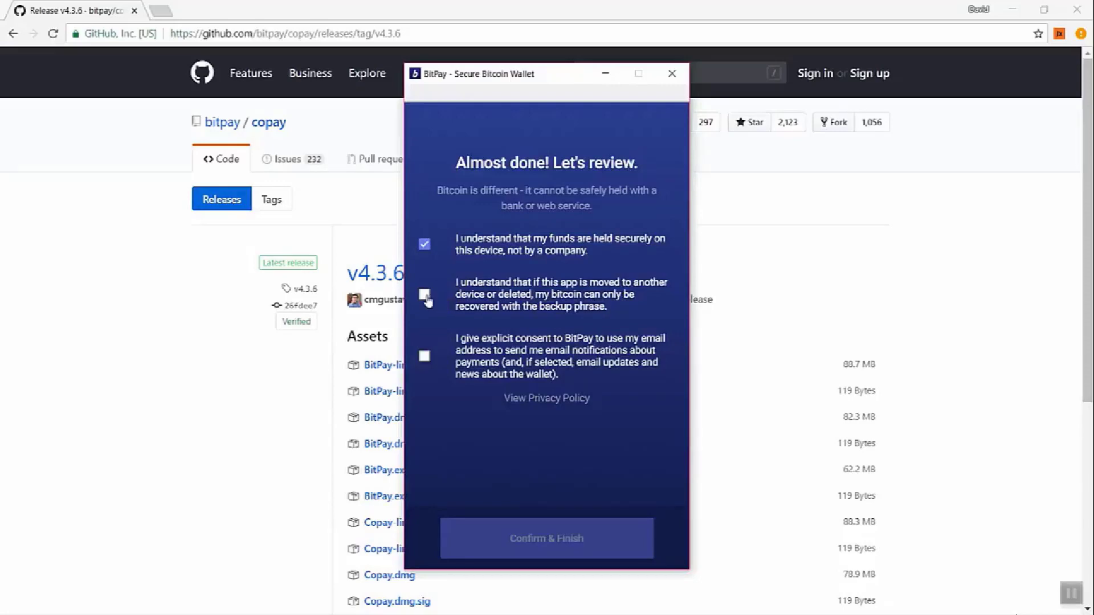
pyautogui.click(425, 295)
pyautogui.click(425, 357)
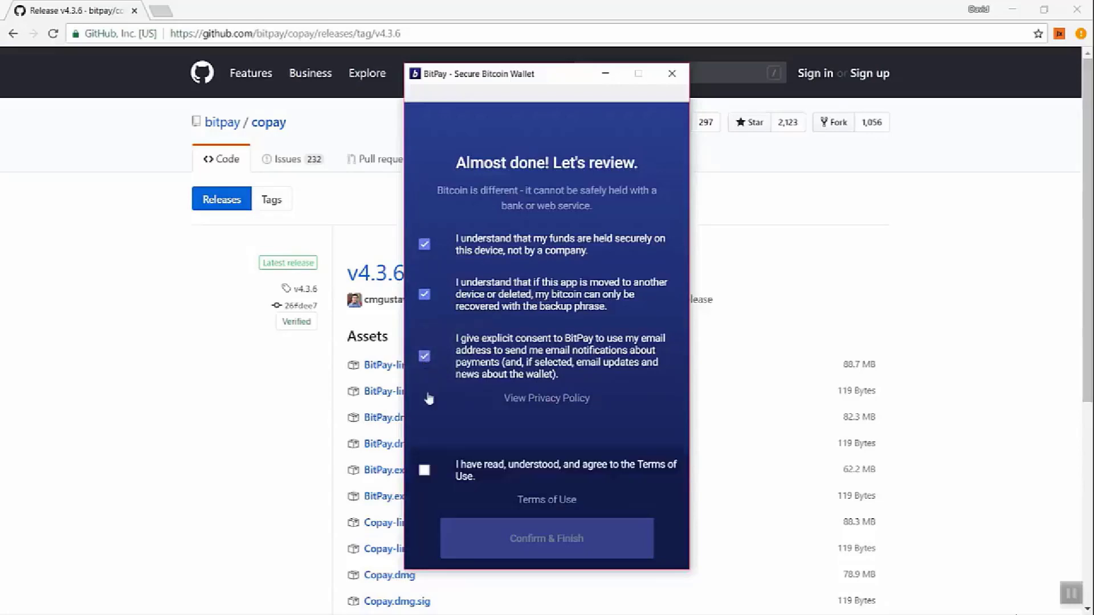
pyautogui.click(423, 473)
pyautogui.click(557, 543)
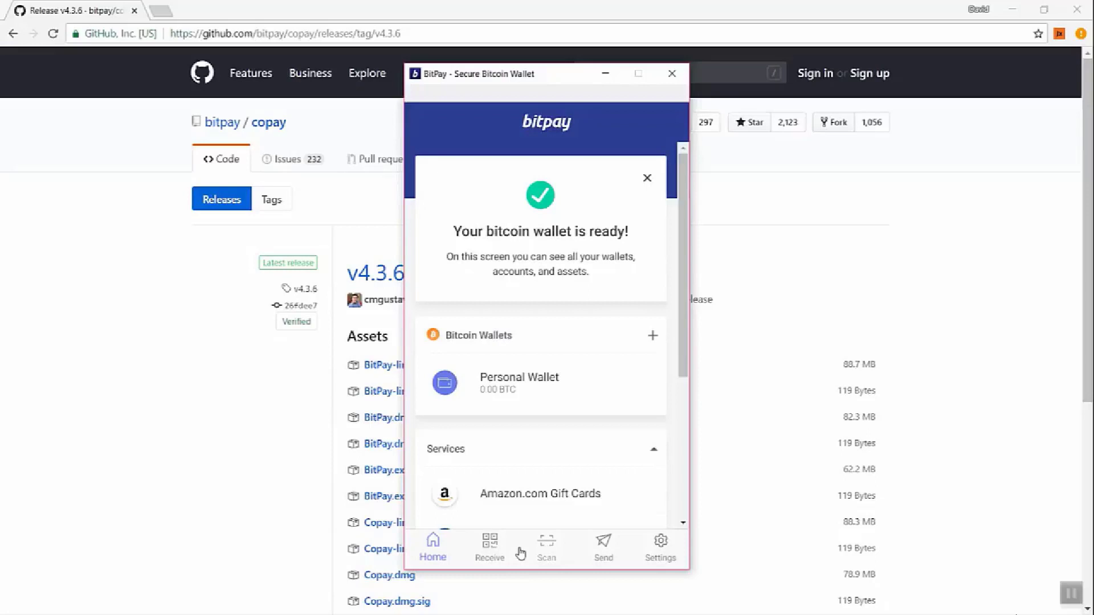
# - Show the Personal Wallet's receive QR code and copy its bitcoin address
pyautogui.click(488, 548)
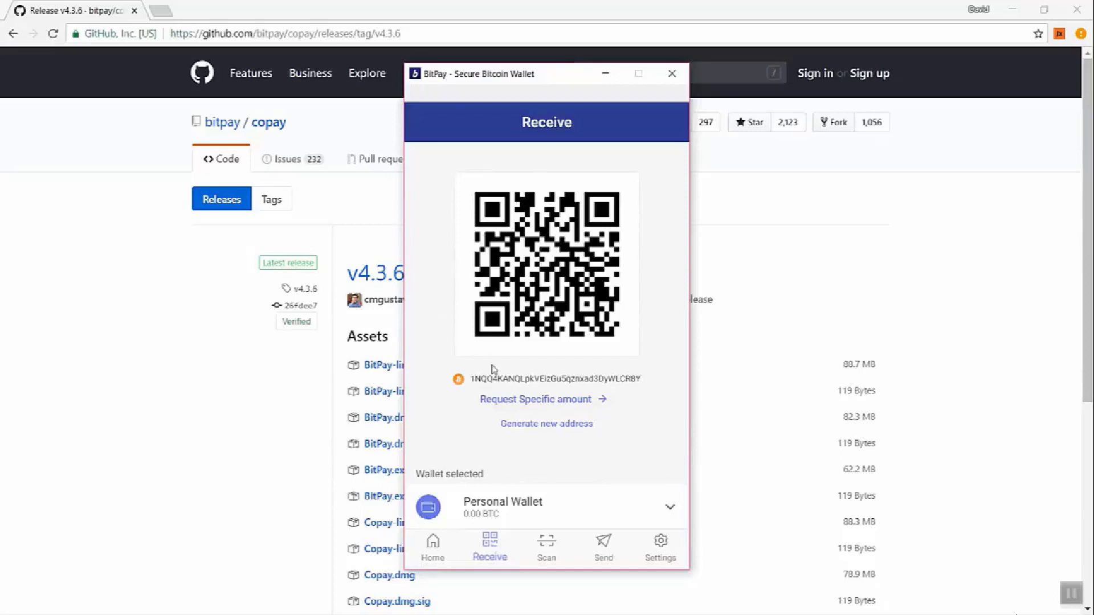
pyautogui.click(540, 380)
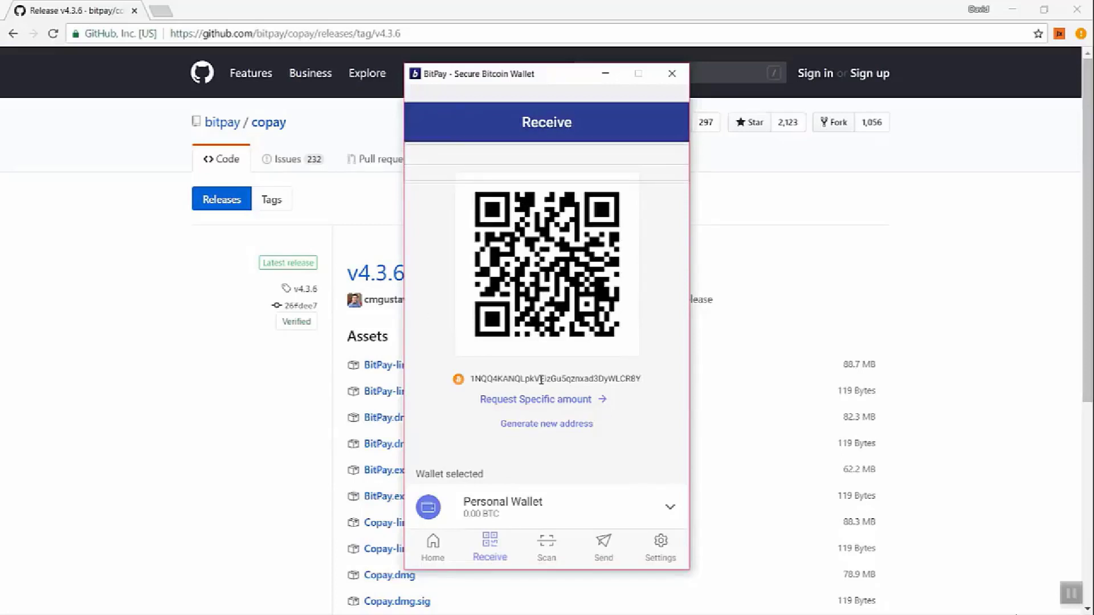